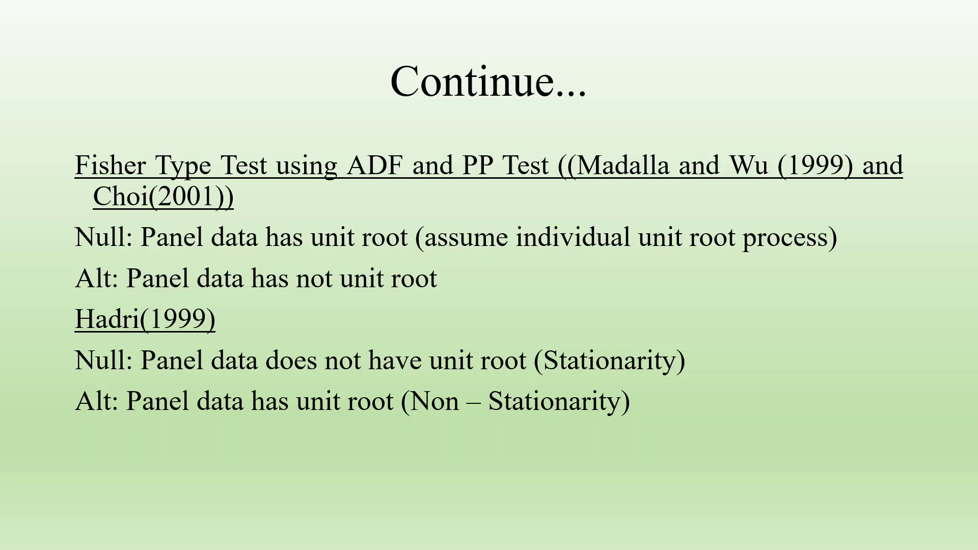
# Exit the PowerPoint slideshow and switch back to the EViews TABLE 16.1 workfile
pyautogui.press('Escape')
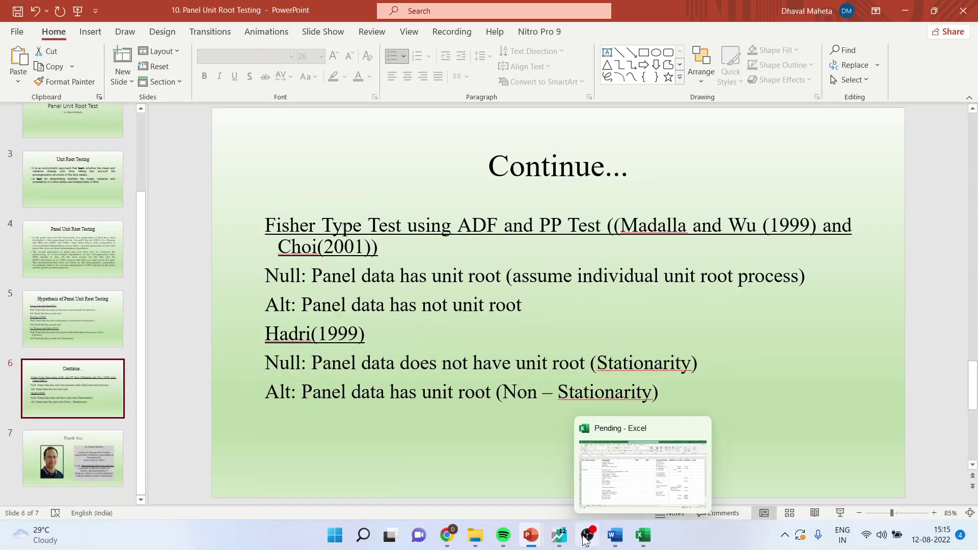
pyautogui.click(563, 540)
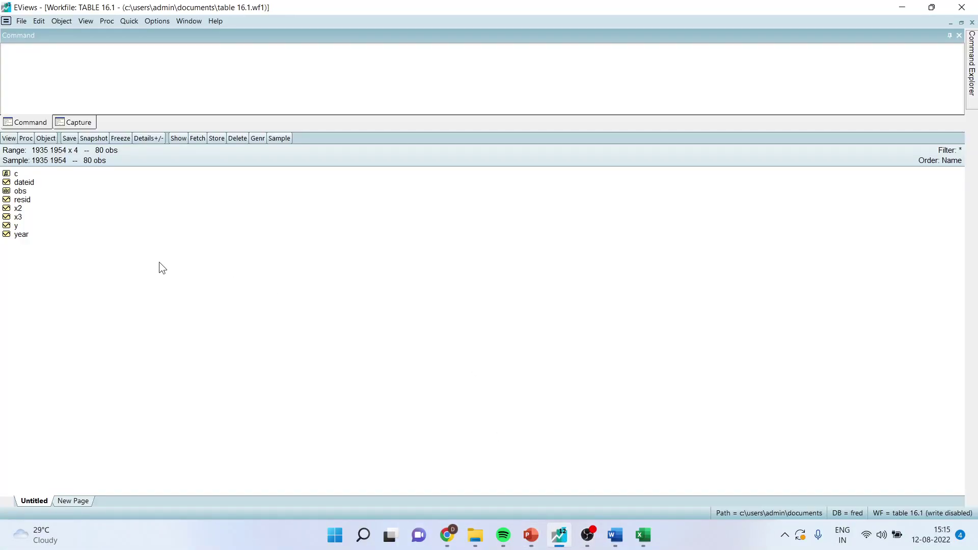
# Select the year, obs, y, x2 and x3 series together in the workfile list
pyautogui.click(25, 235)
pyautogui.keyDown('ctrl'); pyautogui.click(24, 193); pyautogui.keyUp('ctrl')
pyautogui.keyDown('ctrl'); pyautogui.click(18, 225); pyautogui.keyUp('ctrl')
pyautogui.keyDown('ctrl'); pyautogui.click(21, 209); pyautogui.keyUp('ctrl')
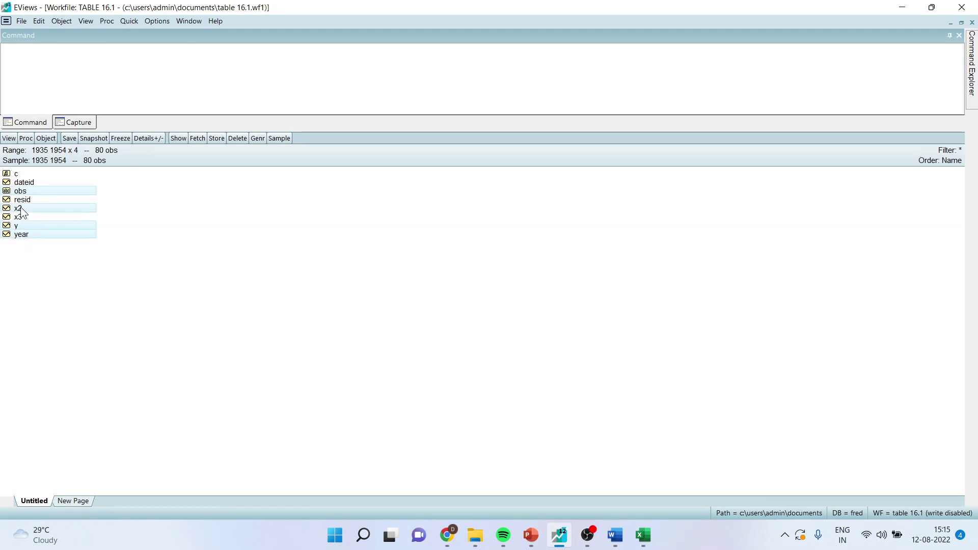
pyautogui.keyDown('ctrl'); pyautogui.click(57, 218); pyautogui.keyUp('ctrl')
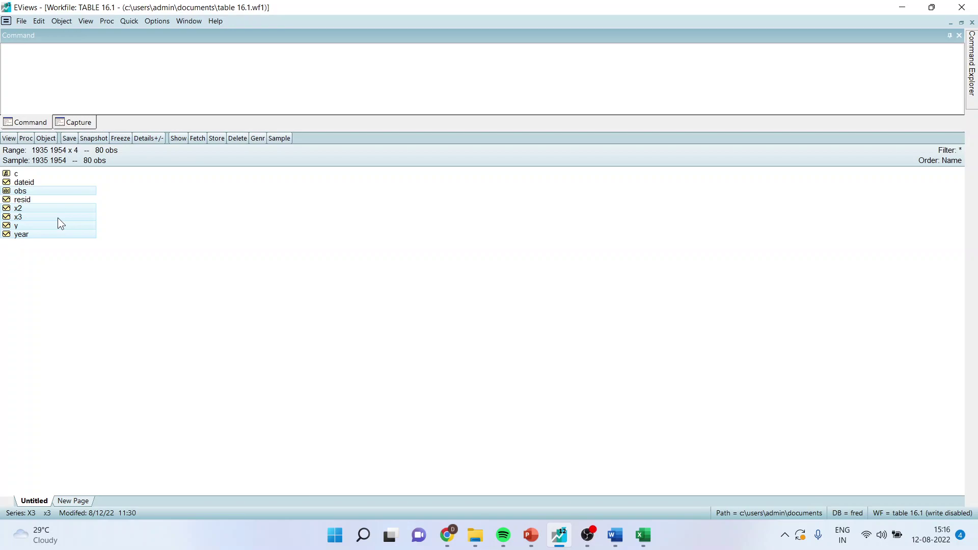
# Open year, obs, y, x2 and x3 as one untitled group spreadsheet
pyautogui.rightClick(57, 218)
pyautogui.moveTo(124, 229)
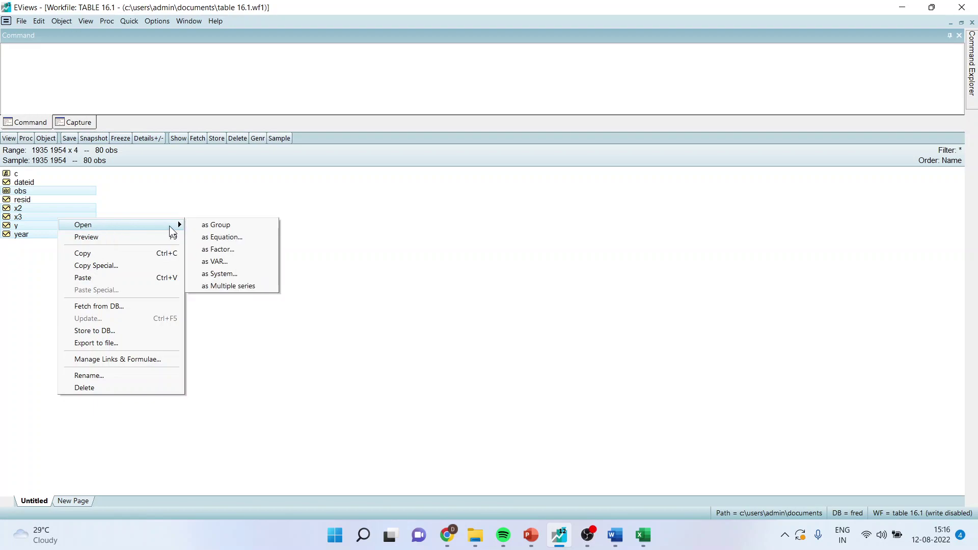
pyautogui.click(205, 225)
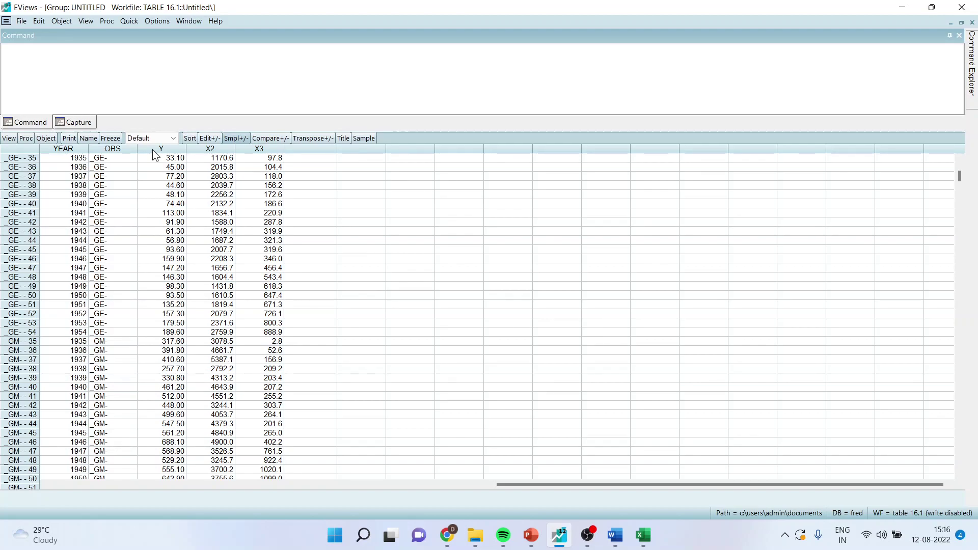
pyautogui.click(124, 21)
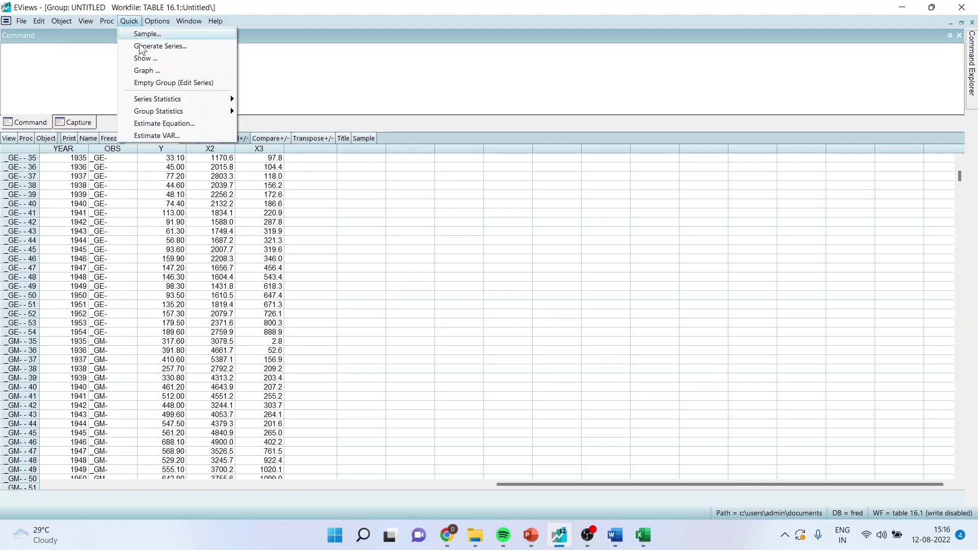
# Run a Summary panel unit root test on y at level, giving Levin, Lin & Chu probability 0.4270
pyautogui.moveTo(175, 102)
pyautogui.click(282, 124)
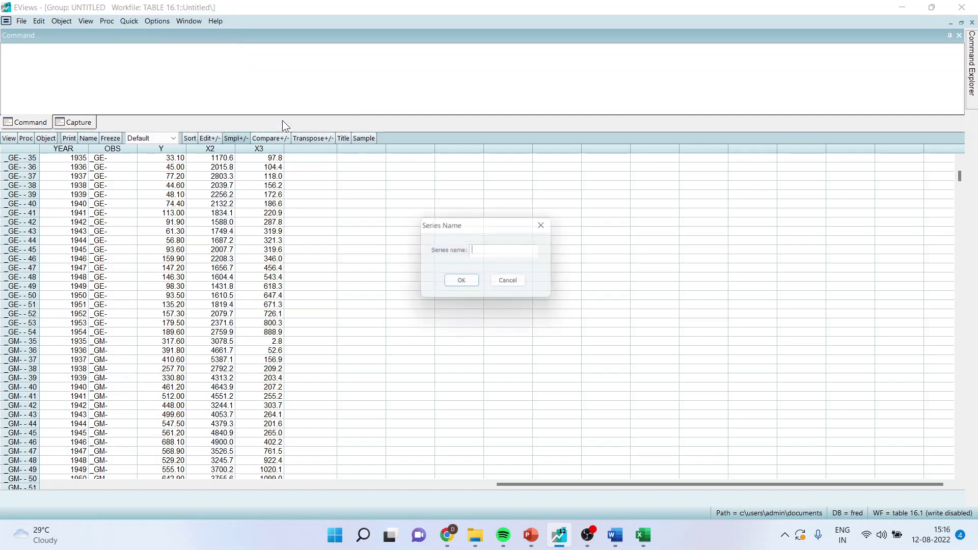
pyautogui.write('y')
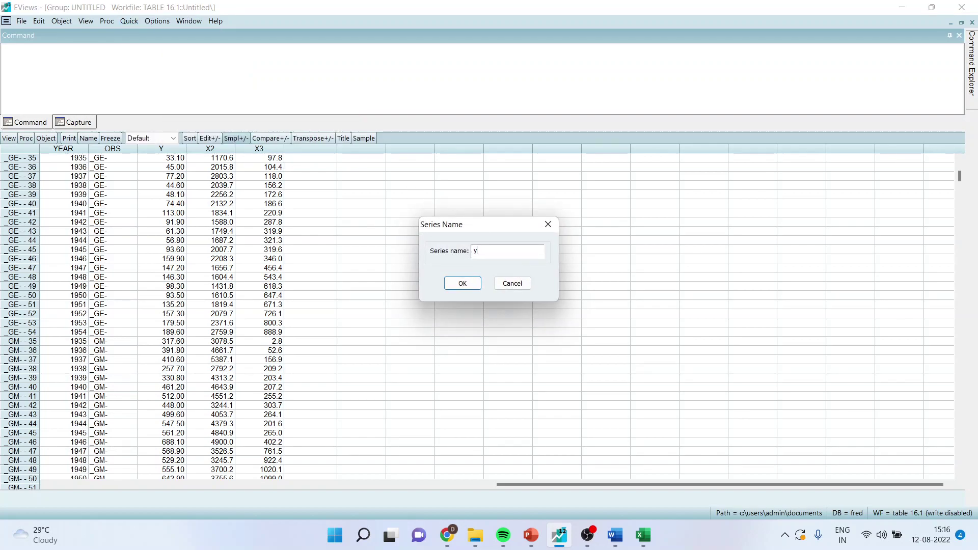
pyautogui.click(472, 286)
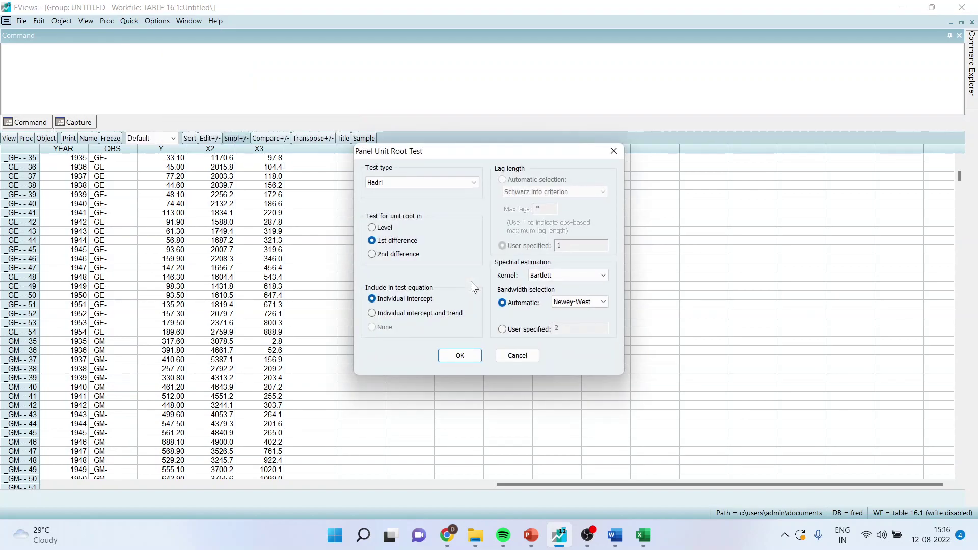
pyautogui.click(473, 182)
pyautogui.click(446, 194)
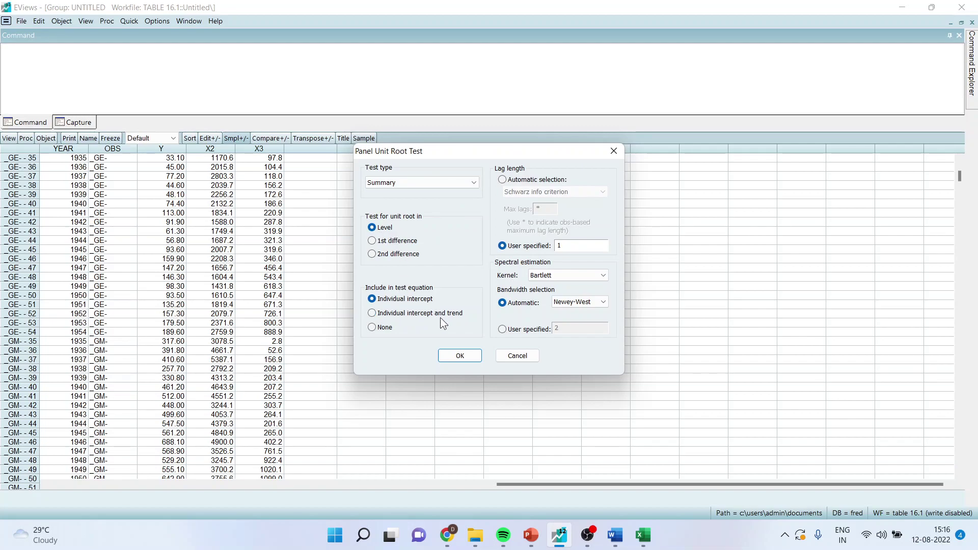
pyautogui.click(462, 354)
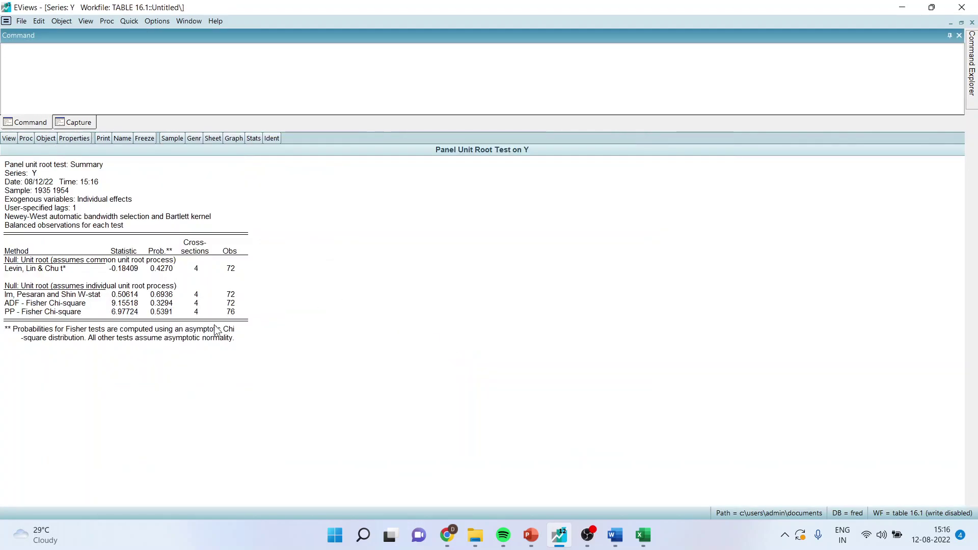
# Highlight the level-test probabilities 0.4270, 0.6936, 0.3294 and 0.5391 in the results table
pyautogui.moveTo(167, 271); pyautogui.dragTo(168, 312)
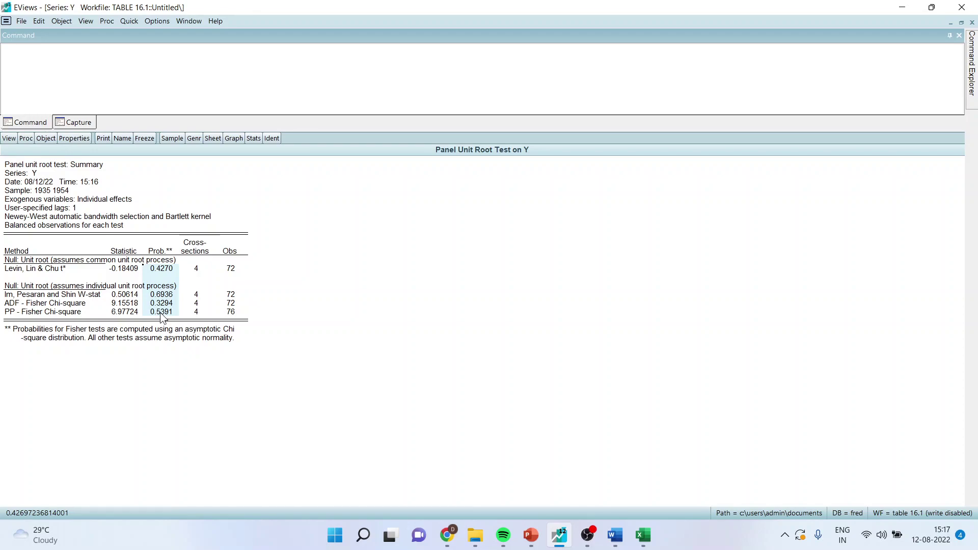
pyautogui.click(127, 21)
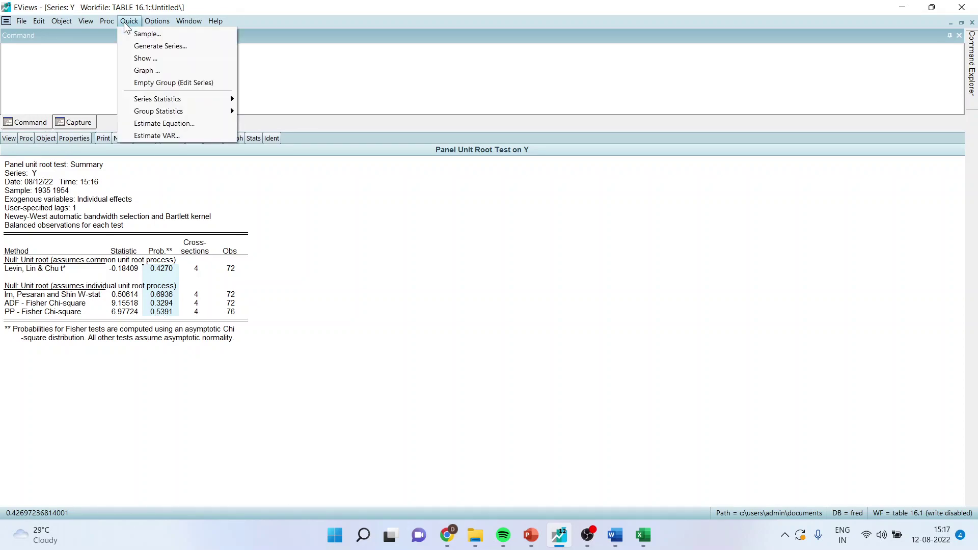
# Rerun the Summary test on y at 1st difference and highlight the D(Y) probabilities, 0.0000 to 0.0009
pyautogui.moveTo(212, 98)
pyautogui.click(281, 124)
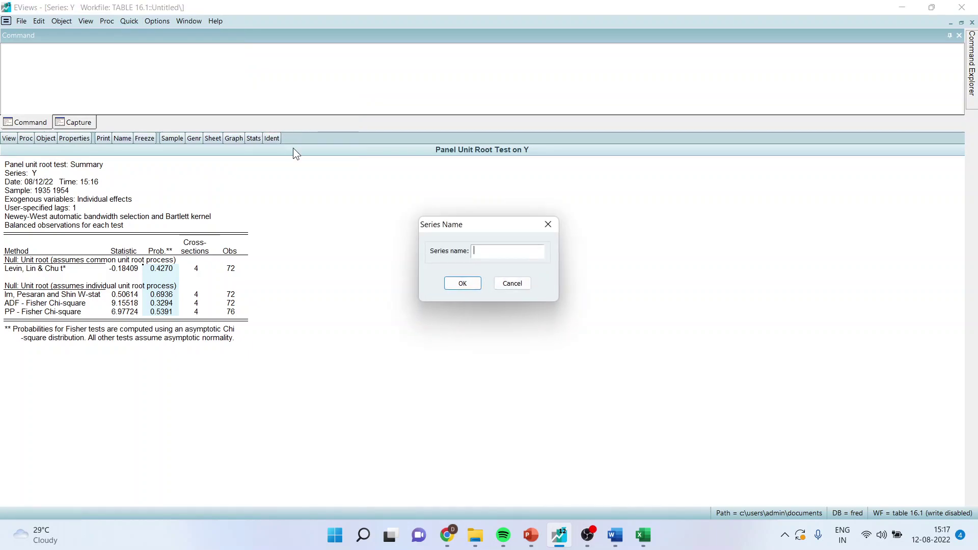
pyautogui.click(468, 283)
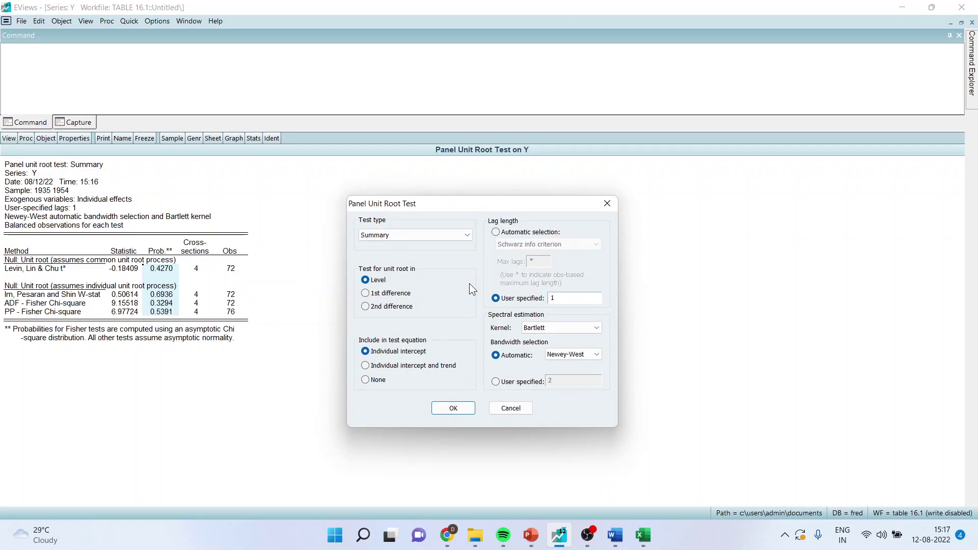
pyautogui.click(365, 294)
pyautogui.click(451, 405)
pyautogui.moveTo(161, 268); pyautogui.dragTo(171, 311)
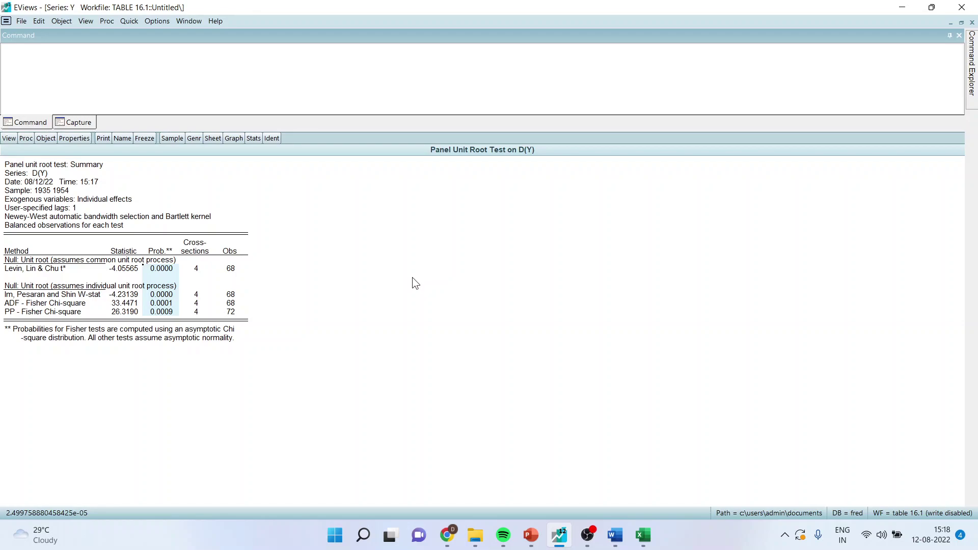
# Start a new panel unit root test with y as the series
pyautogui.click(130, 23)
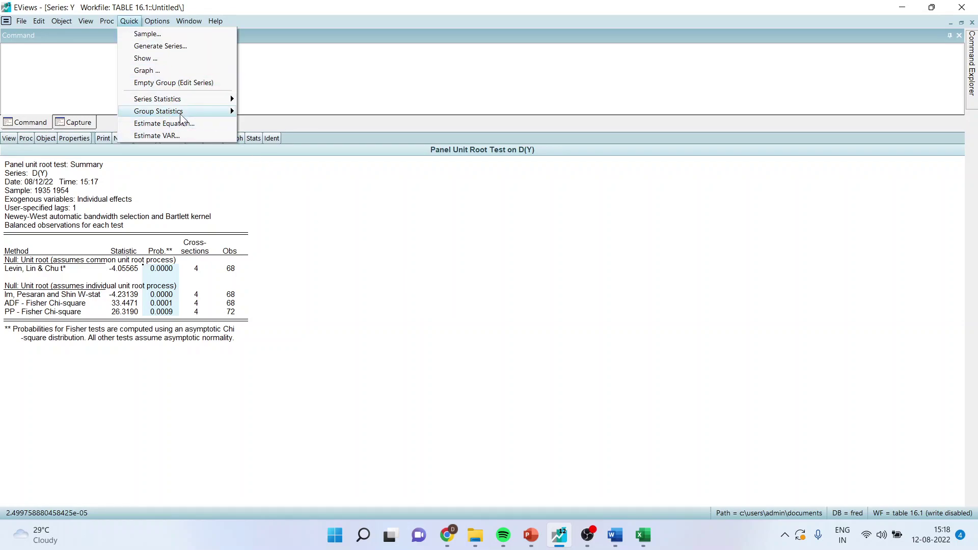
pyautogui.moveTo(185, 99)
pyautogui.click(284, 123)
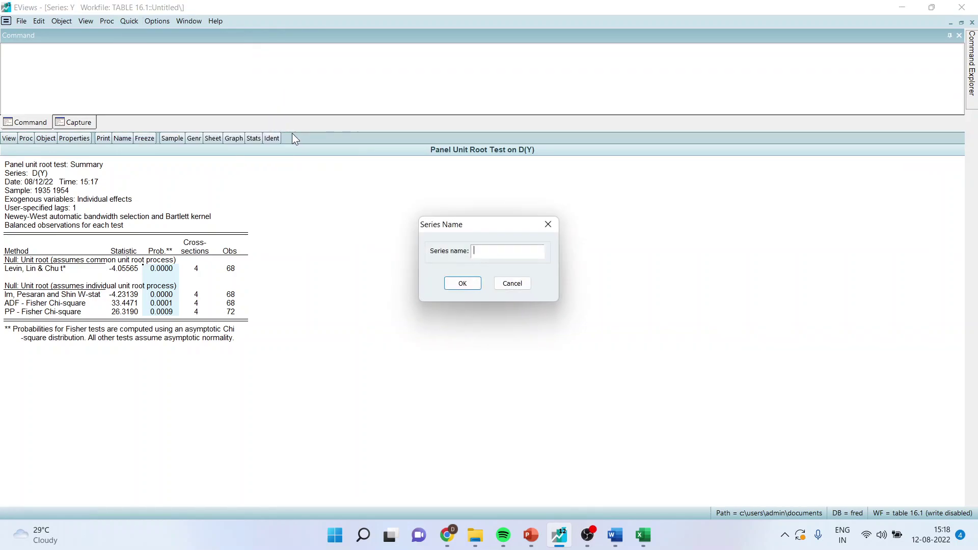
pyautogui.write('y')
pyautogui.click(475, 282)
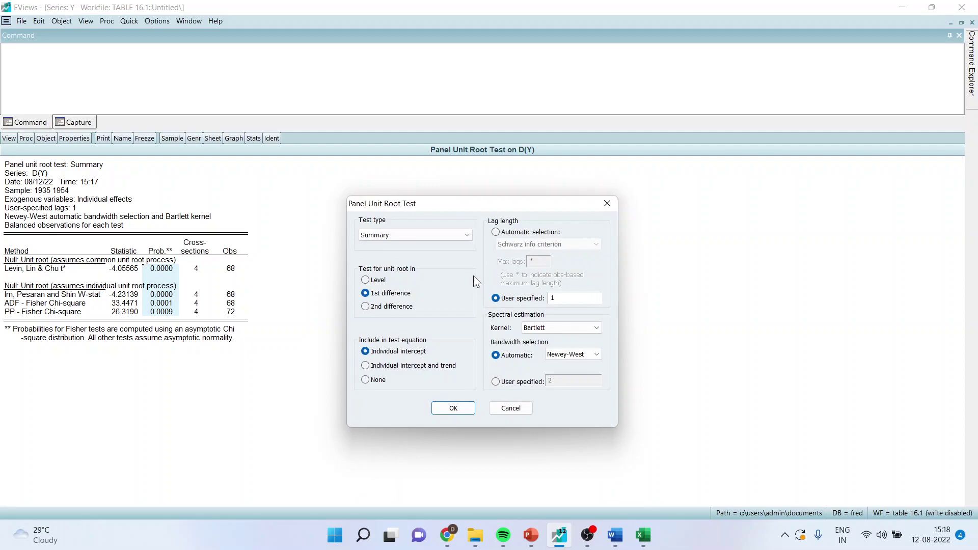
# Set the test type to Hadri at level, then bring up the Hadri hypotheses slide
pyautogui.click(467, 235)
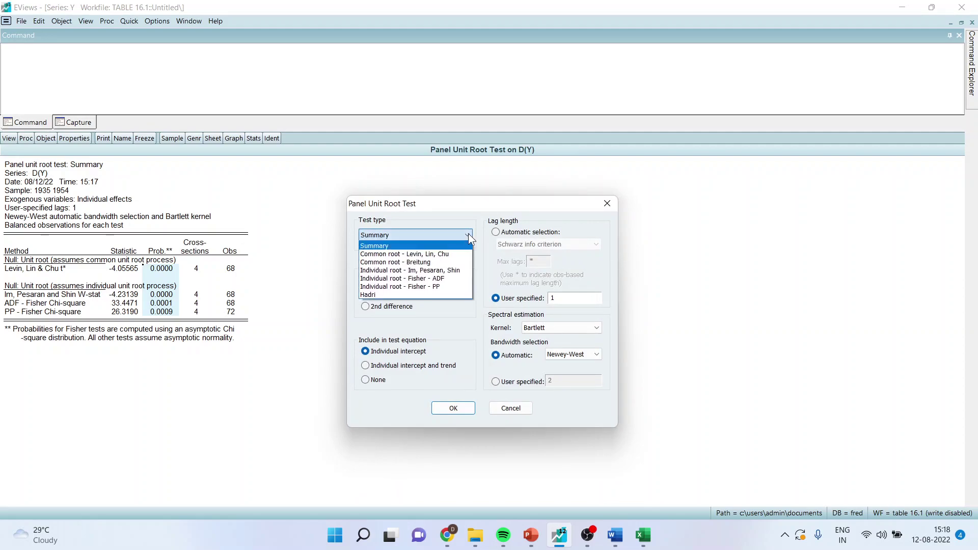
pyautogui.click(422, 296)
pyautogui.press('Tab')
pyautogui.press('Up')
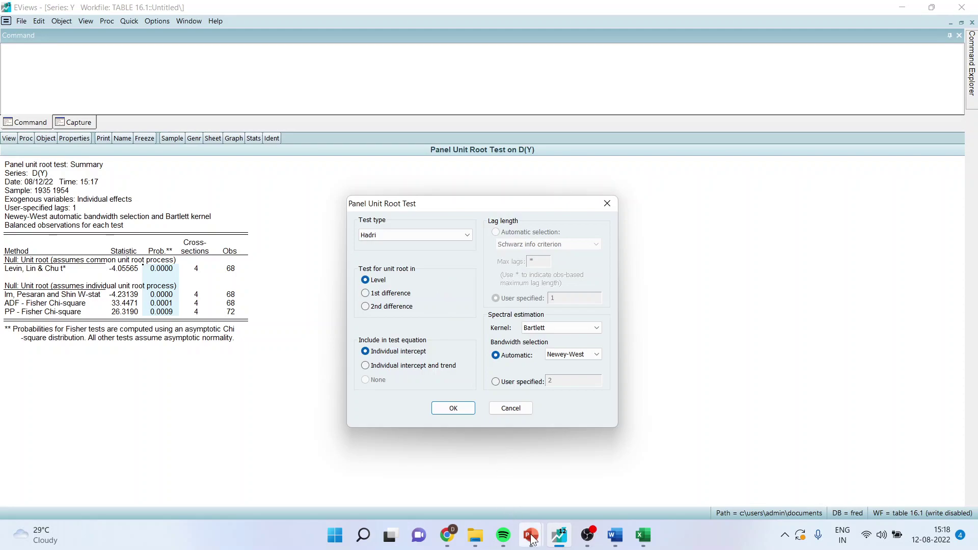
pyautogui.moveTo(532, 539)
pyautogui.click(646, 491)
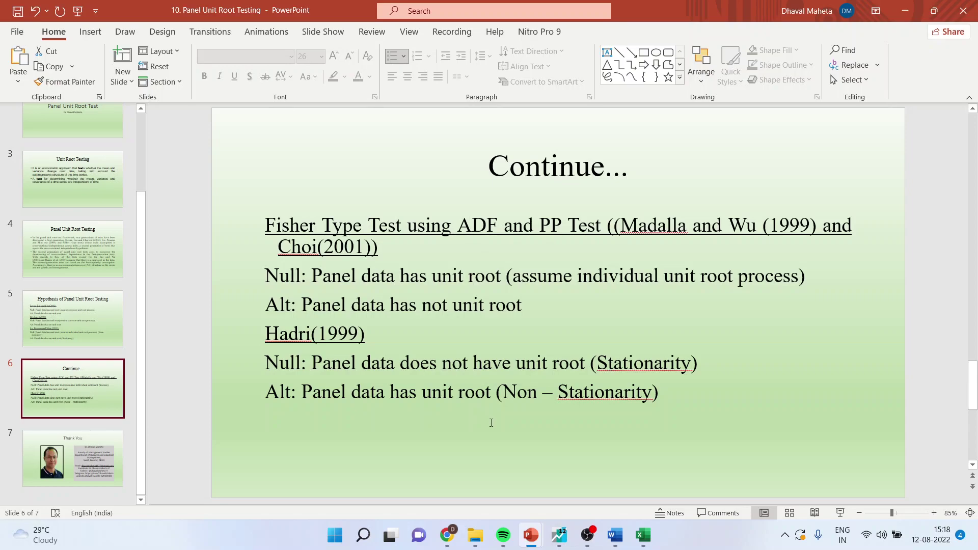
pyautogui.moveTo(560, 535)
pyautogui.click(559, 466)
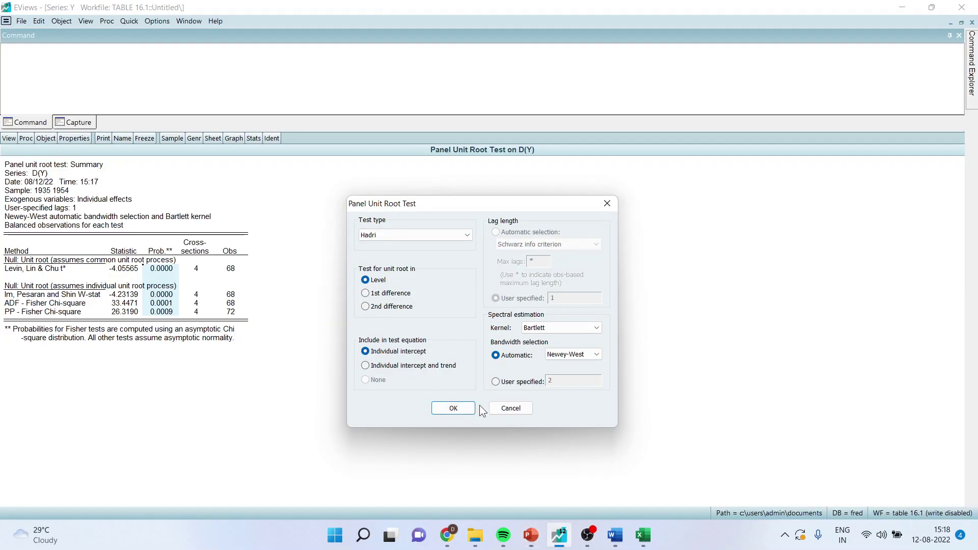
# Run the Hadri test on y at level (Z-stat 5.94578, probability 0.0000), then show the presentation again
pyautogui.click(453, 408)
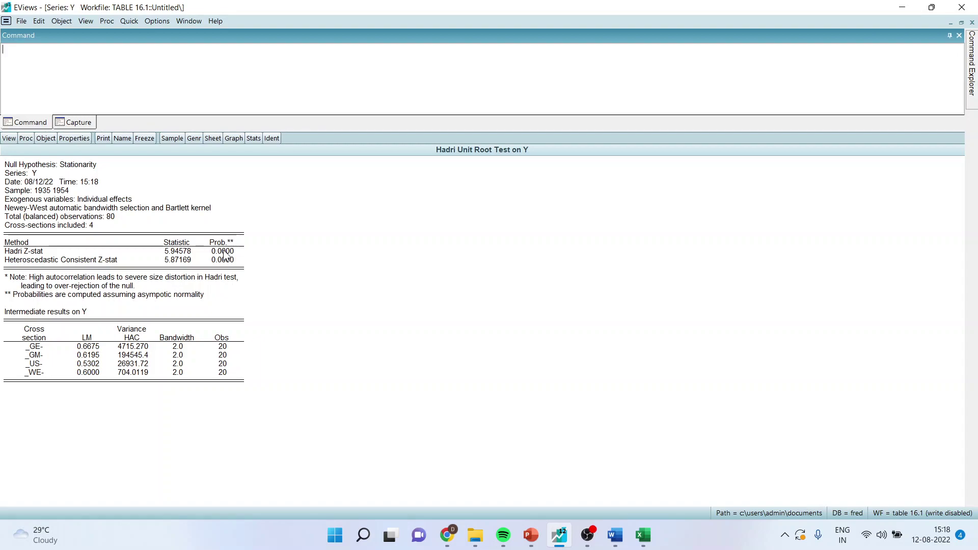
pyautogui.click(531, 534)
pyautogui.click(687, 491)
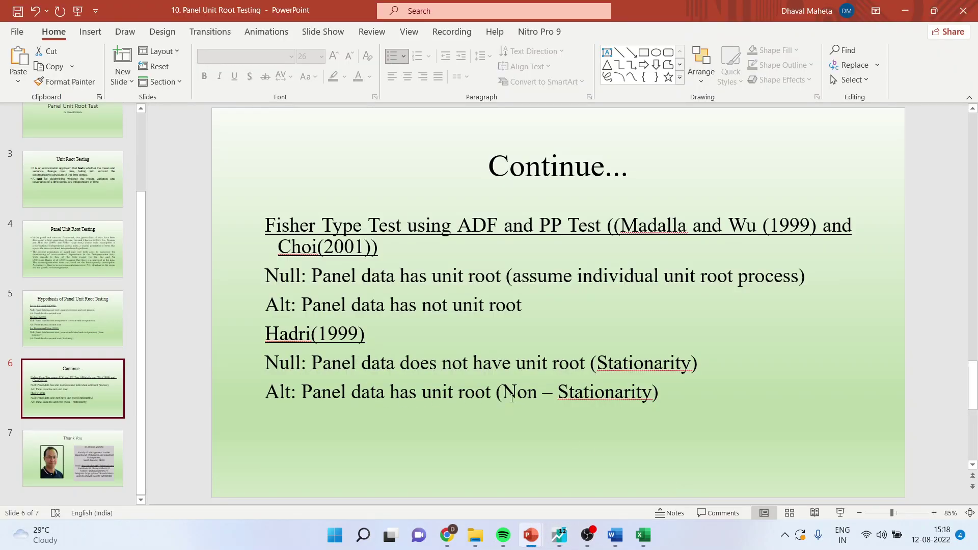
# Return to EViews and cancel an accidentally opened Estimate Equation dialog
pyautogui.click(560, 535)
pyautogui.click(128, 23)
pyautogui.click(161, 125)
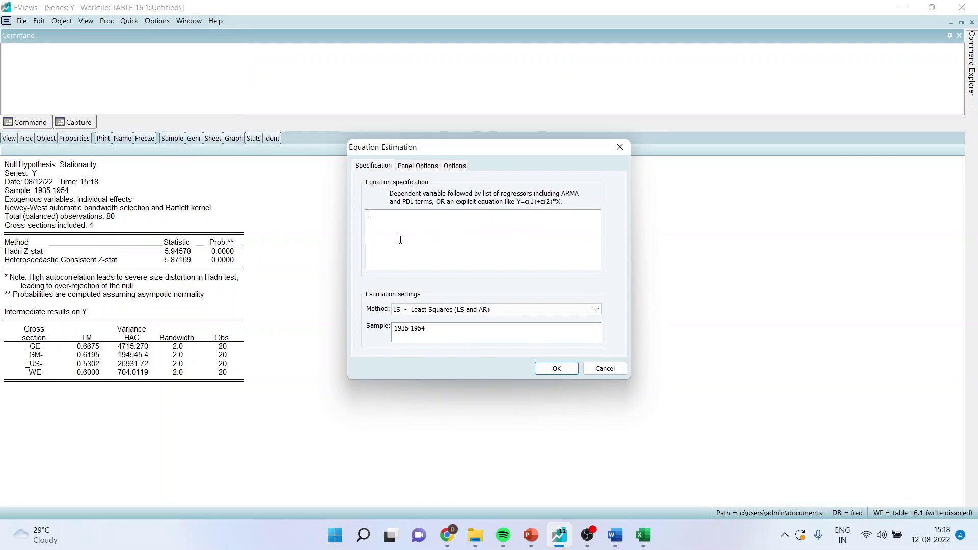
pyautogui.click(604, 368)
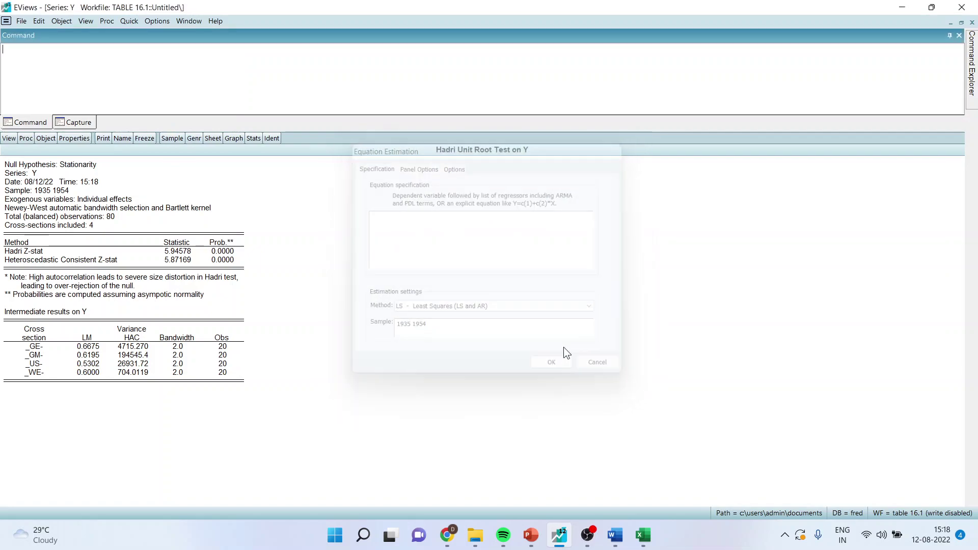
# Run the Hadri test on y at 1st difference and mark probabilities 0.0021 and 0.0331
pyautogui.click(130, 21)
pyautogui.moveTo(181, 99)
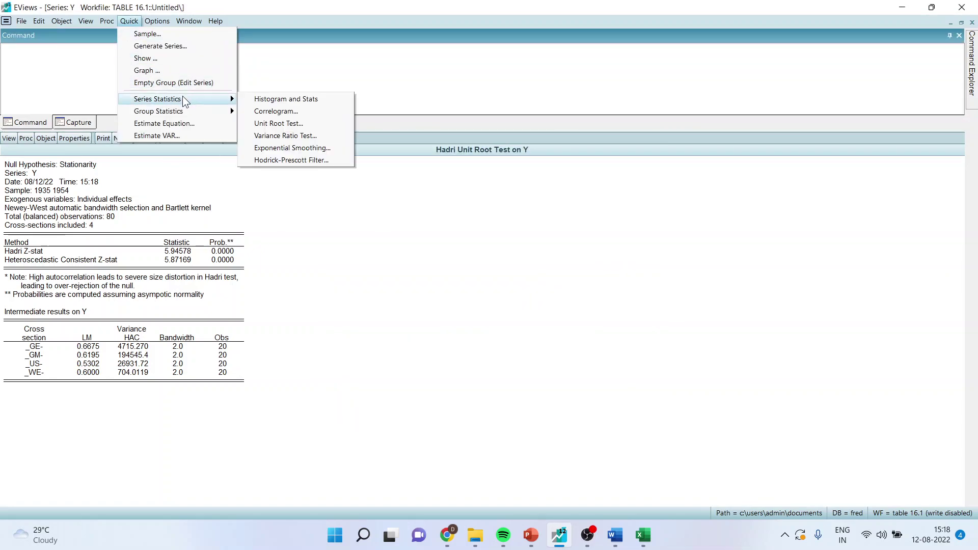
pyautogui.click(307, 124)
pyautogui.write('y')
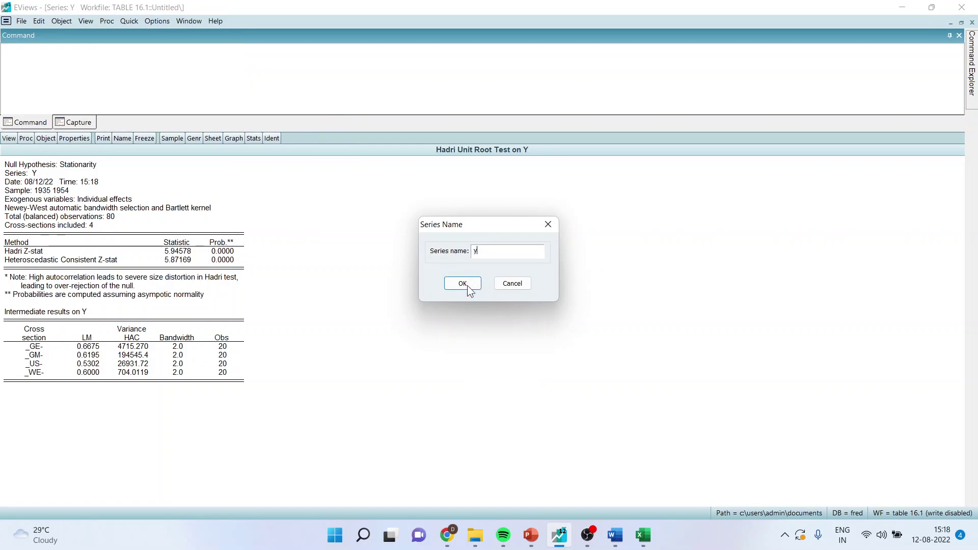
pyautogui.click(463, 286)
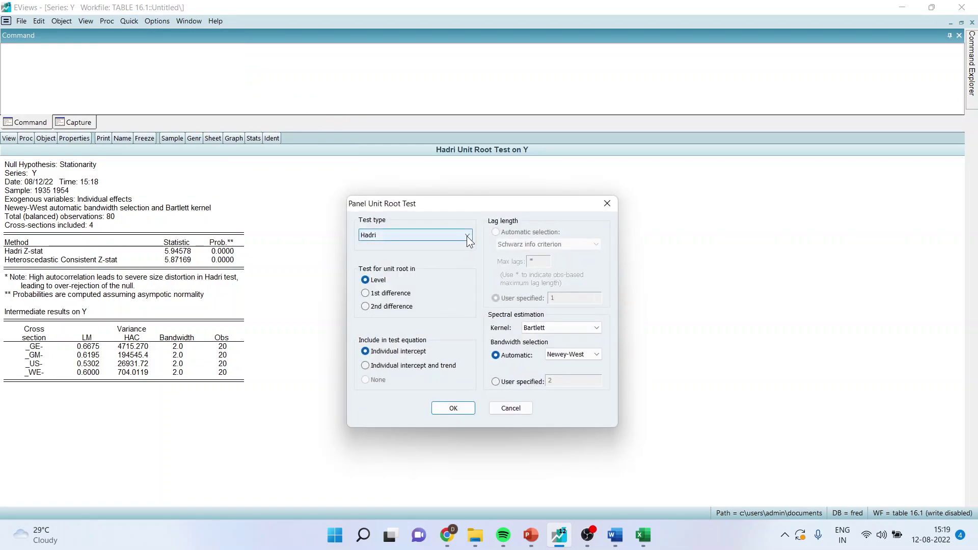
pyautogui.click(367, 294)
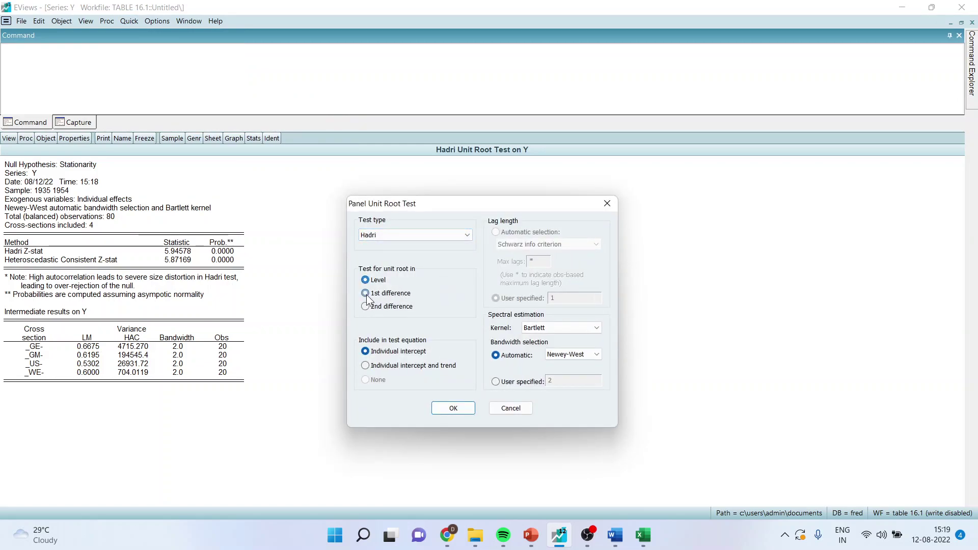
pyautogui.click(451, 406)
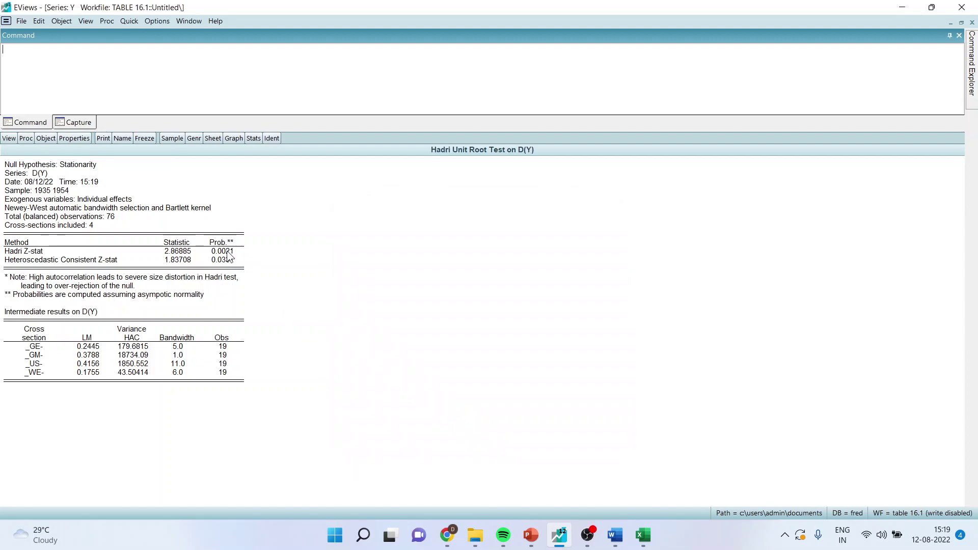
pyautogui.moveTo(229, 252); pyautogui.dragTo(230, 261)
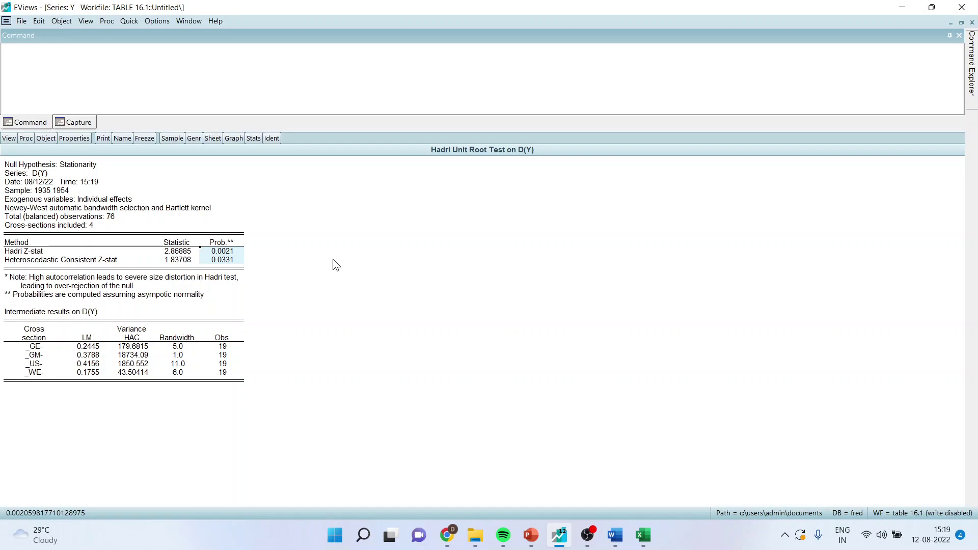
pyautogui.click(531, 535)
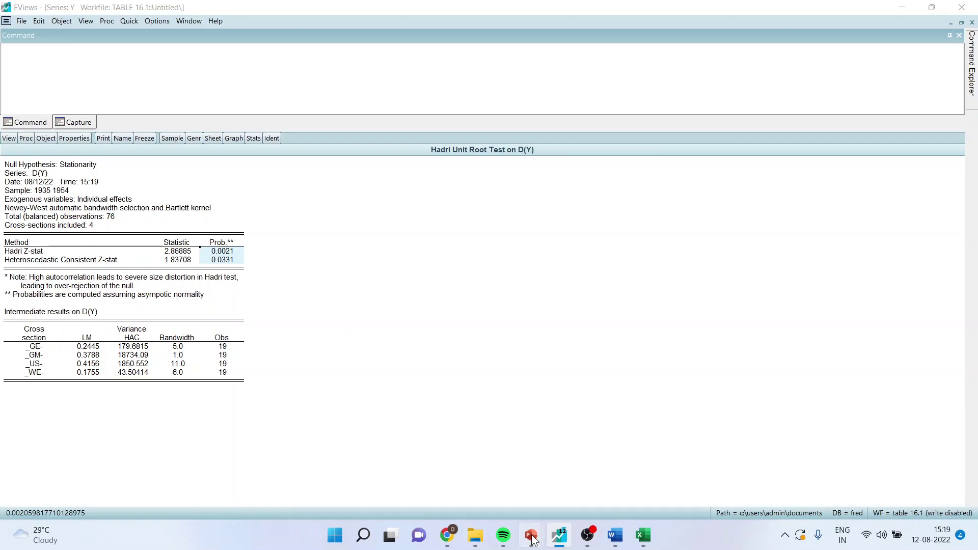
# Bring the presentation forward and show the Hadri (1999) hypotheses slide full screen
pyautogui.click(644, 476)
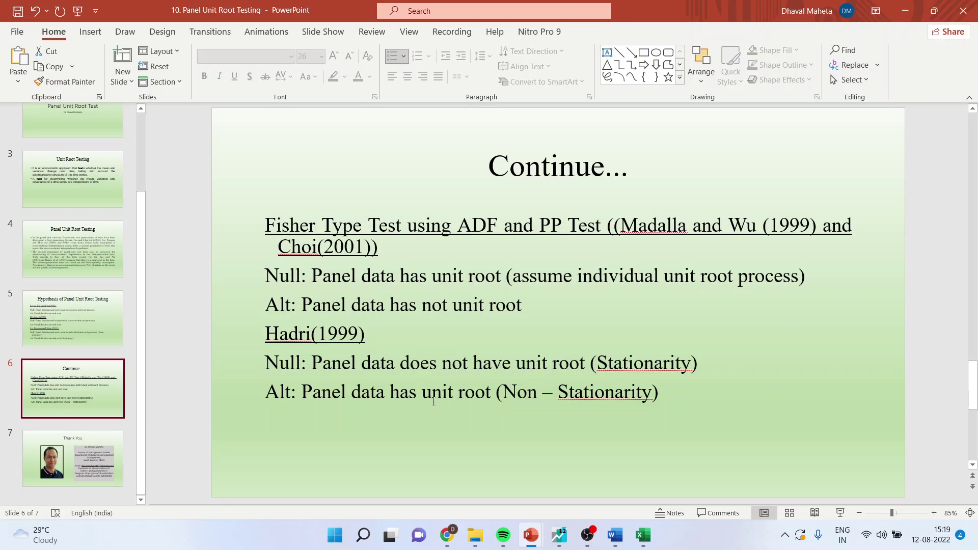
pyautogui.click(840, 513)
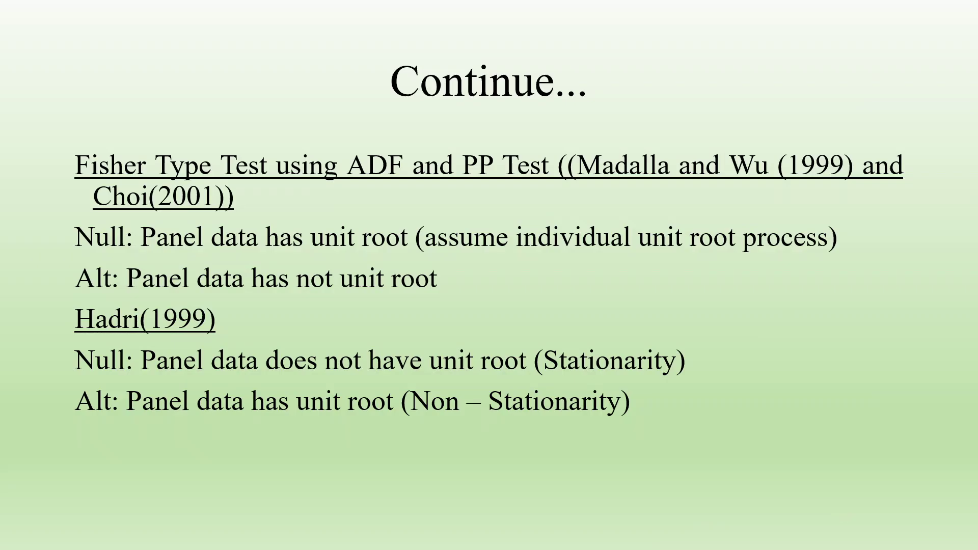